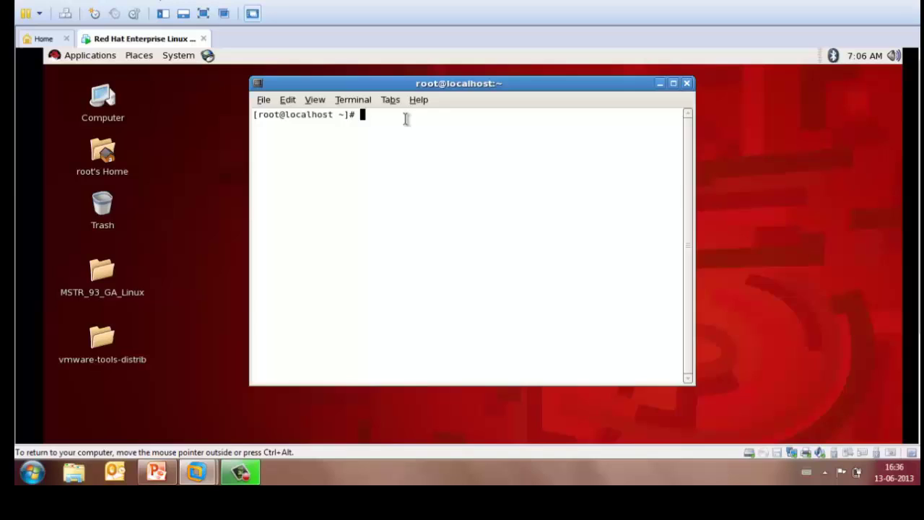
Navigate from the home folder into Desktop/MSTR_93_GA_Linux, listing contents along the way.
type("ls")
key("Return")
type("cd D")
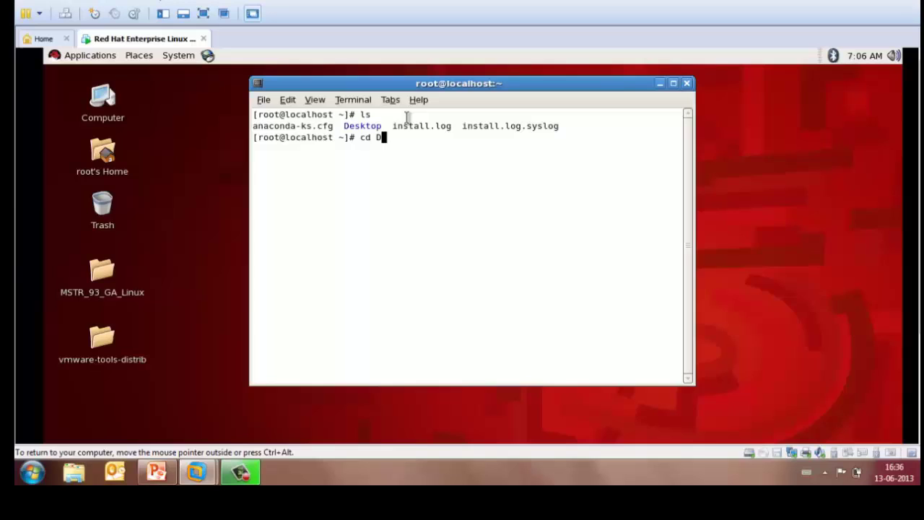
key("Tab")
key("Return")
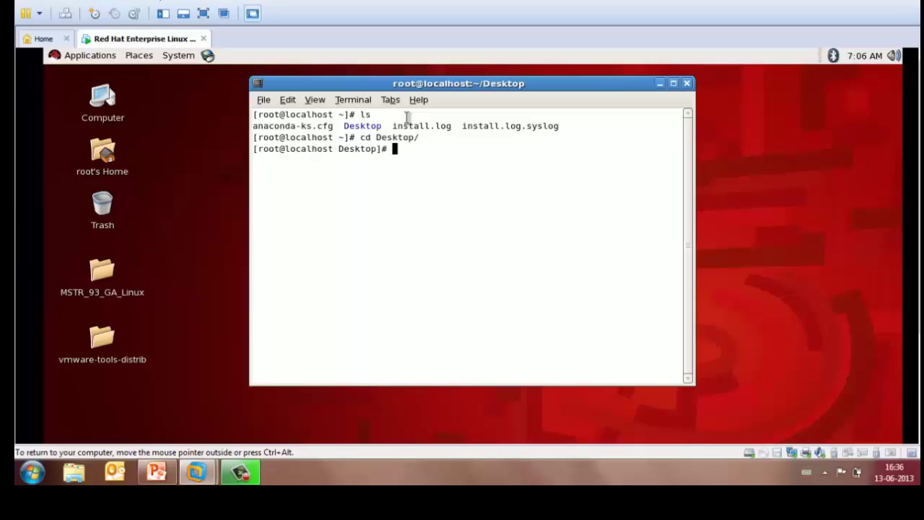
type("ls")
key("Return")
type("cd M")
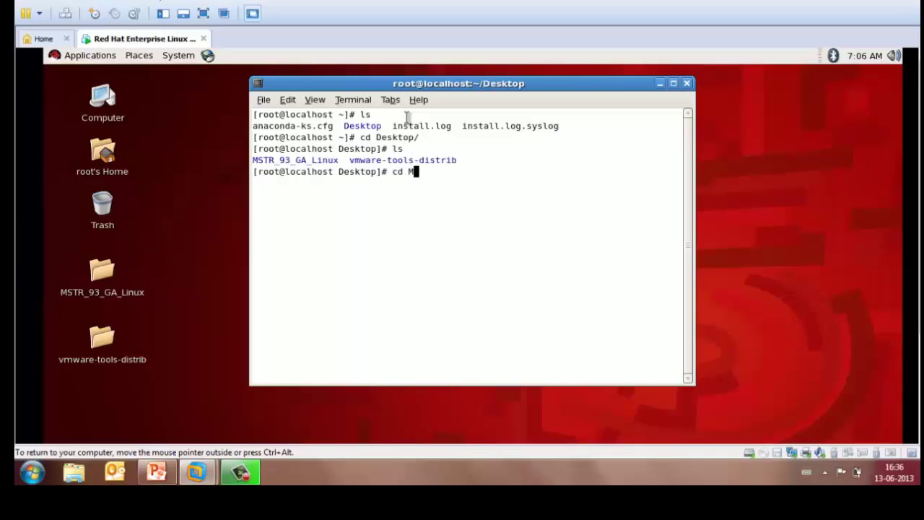
key("Tab")
key("Return")
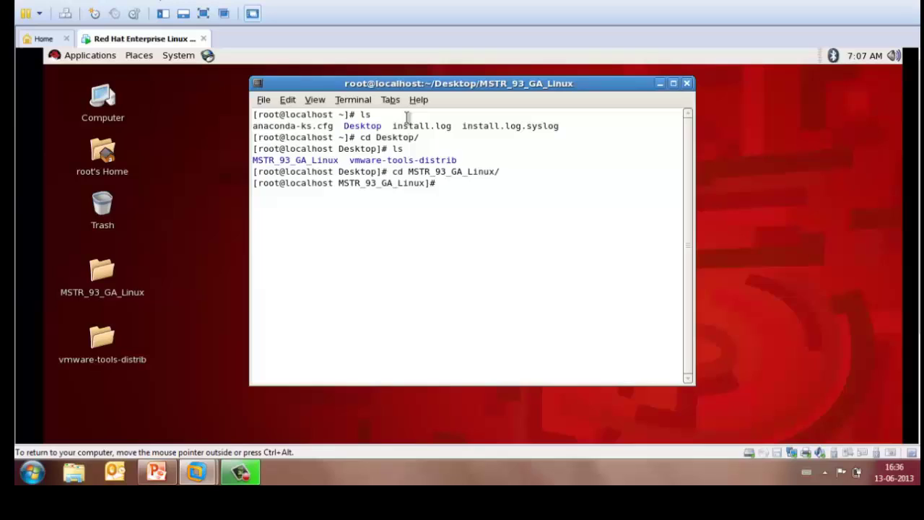
Move on into Installations/QueryReportingAnalysis_Linux, listing each folder's contents.
type("ls")
key("Return")
type("cd I")
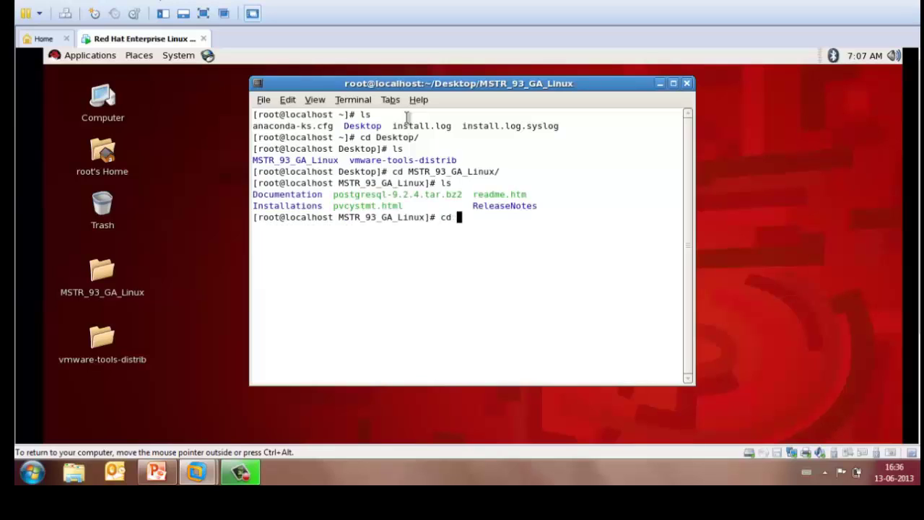
key("Tab")
key("Return")
type("ls")
key("Return")
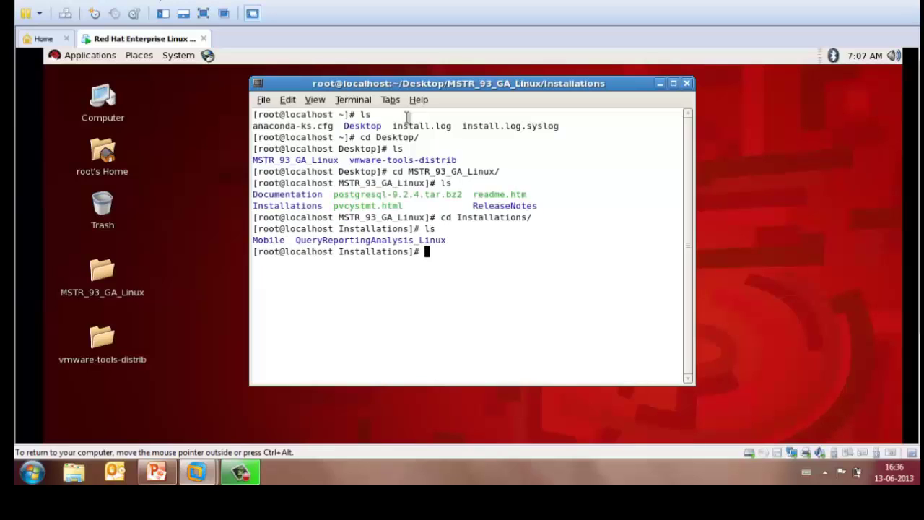
type("cd Q")
key("Tab")
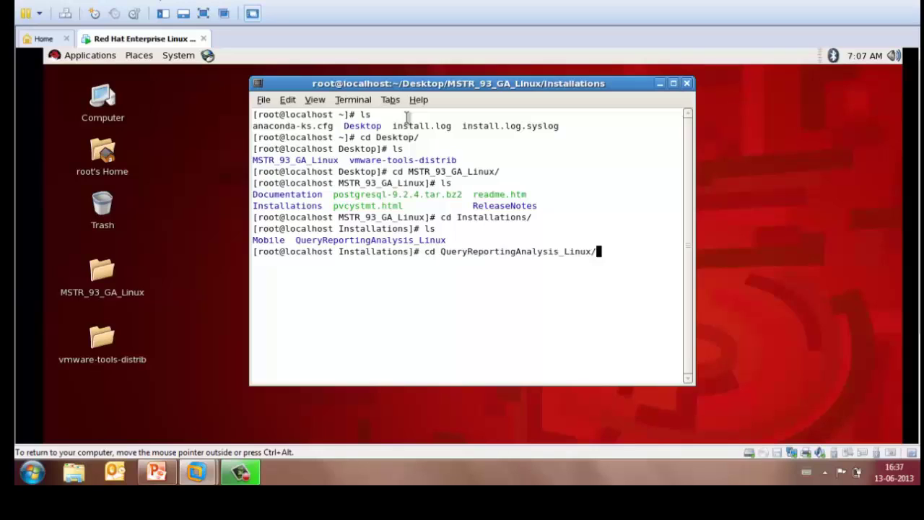
key("Return")
List the installer folder and run ./setup.sh to launch the MicroStrategy Installer.
type("ls")
key("Return")
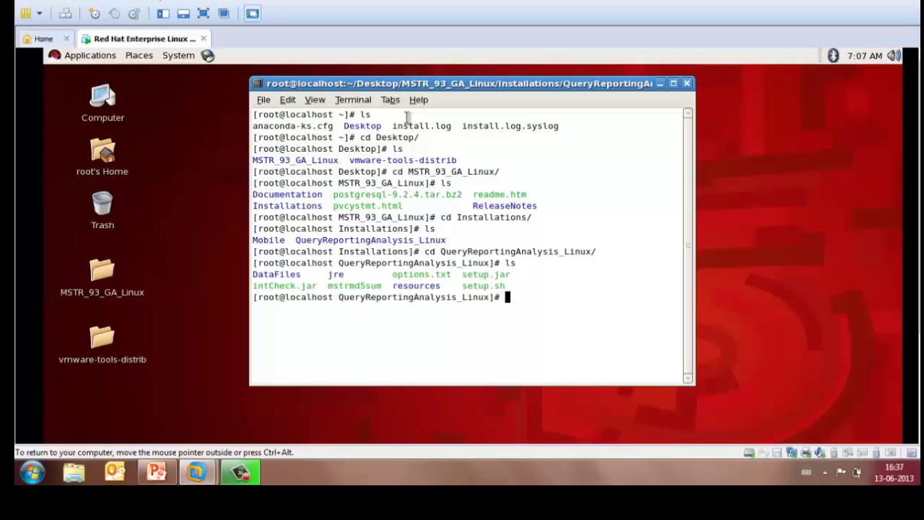
type("./setup.sh")
key("Return")
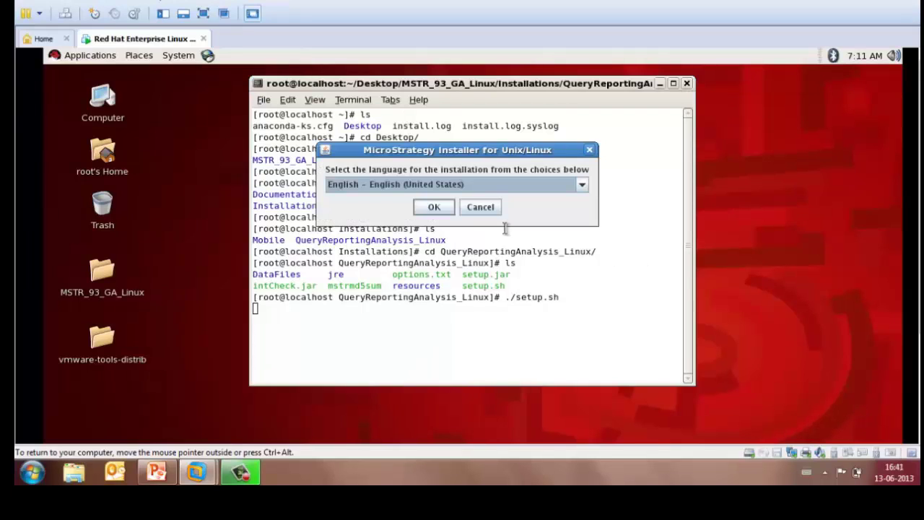
Keep English as the install language and accept the license agreement.
left_click(439, 213)
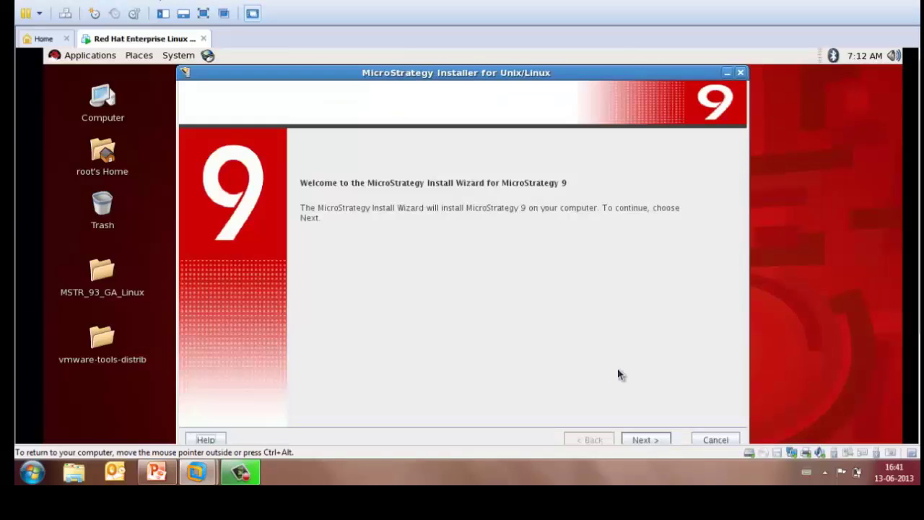
left_click(659, 440)
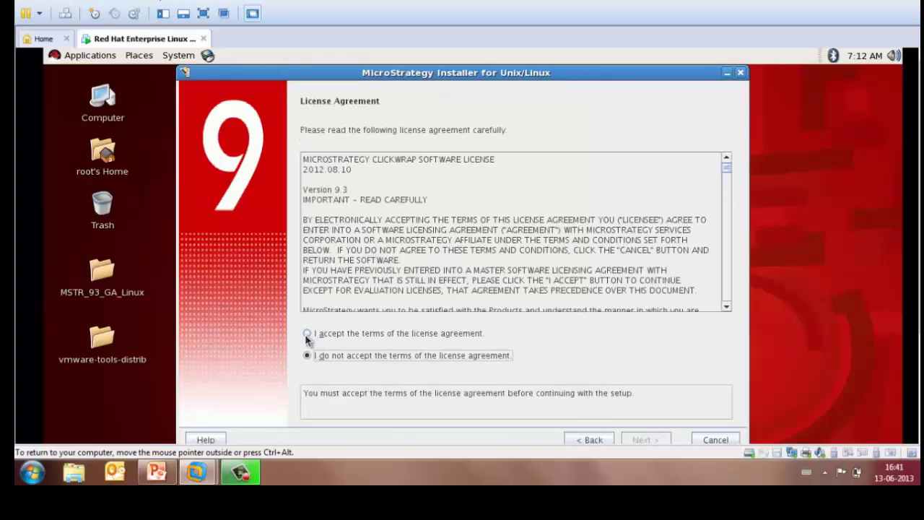
left_click(307, 334)
left_click(646, 440)
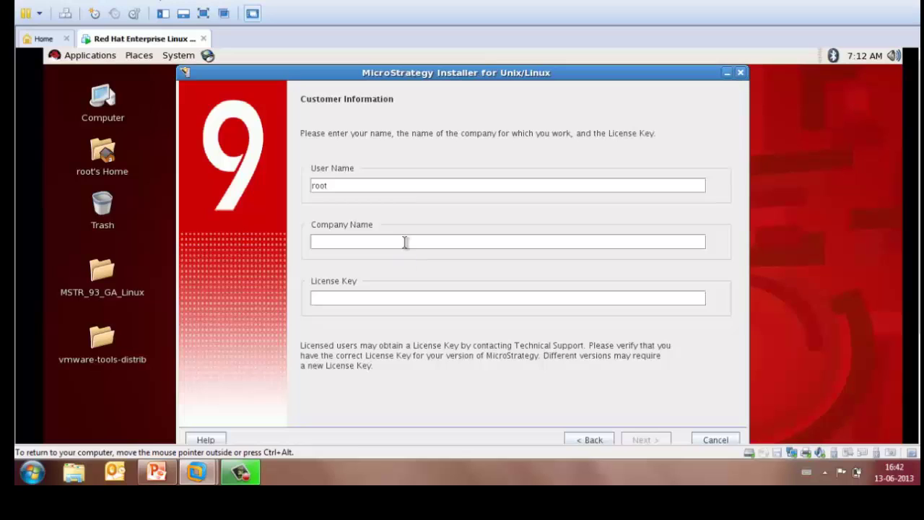
Enter NSS as the company name and paste the license key.
type("NSS")
key("Tab")
key("ctrl+v")
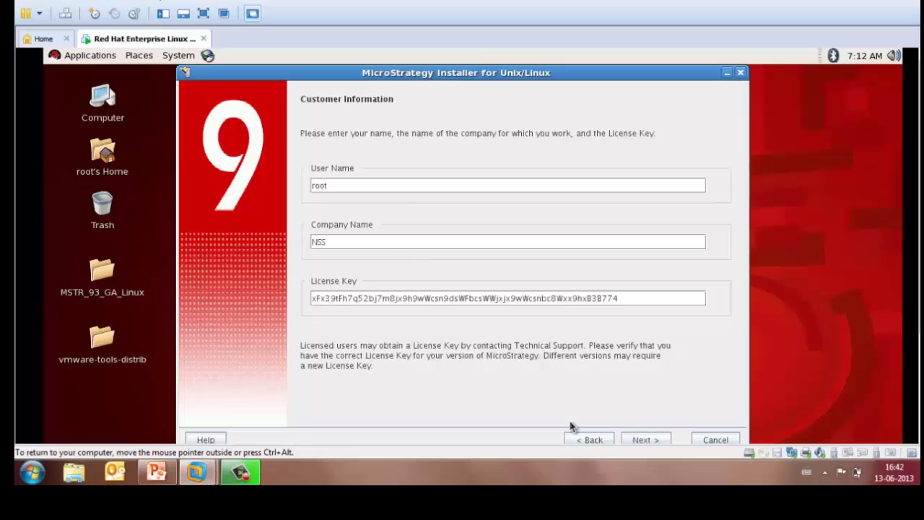
Keep the default install directories and exclude Web Universal and MicroStrategy Mobile.
left_click(644, 440)
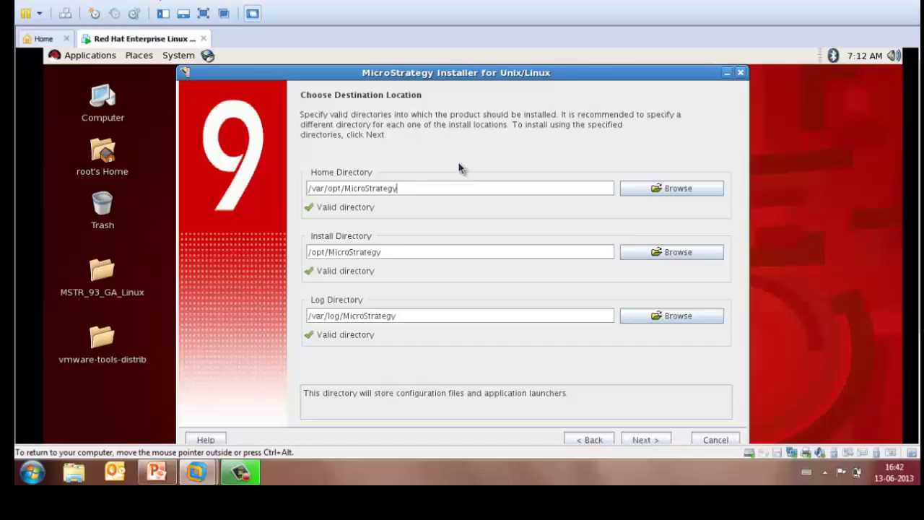
left_click(652, 442)
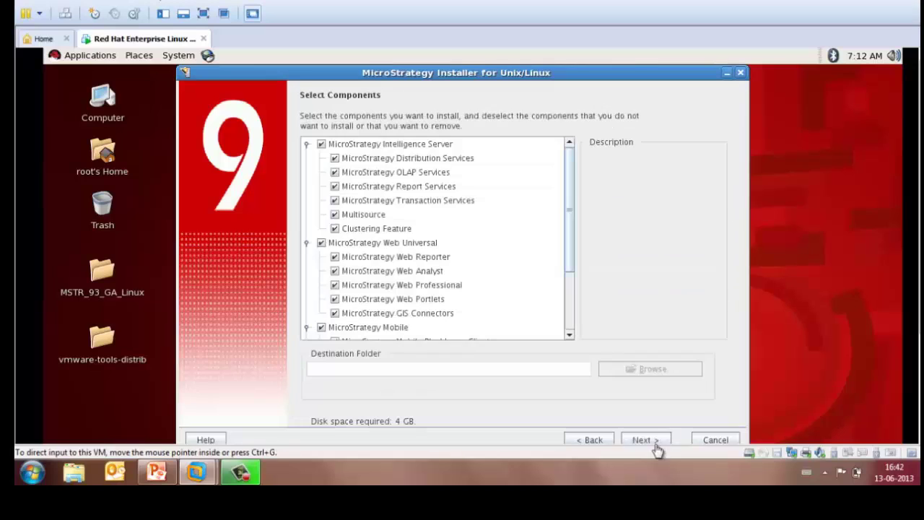
left_click(322, 244)
left_click(321, 328)
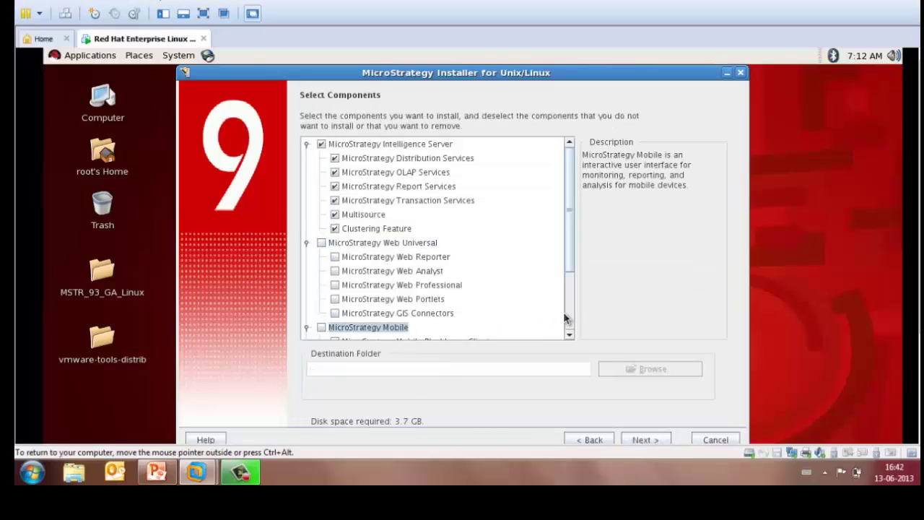
Exclude SDK, Web Services for Office, Integrity Manager, Command Manager and System Manager, then run the requirements check.
scroll(571, 320, "down", 2)
left_click(322, 276)
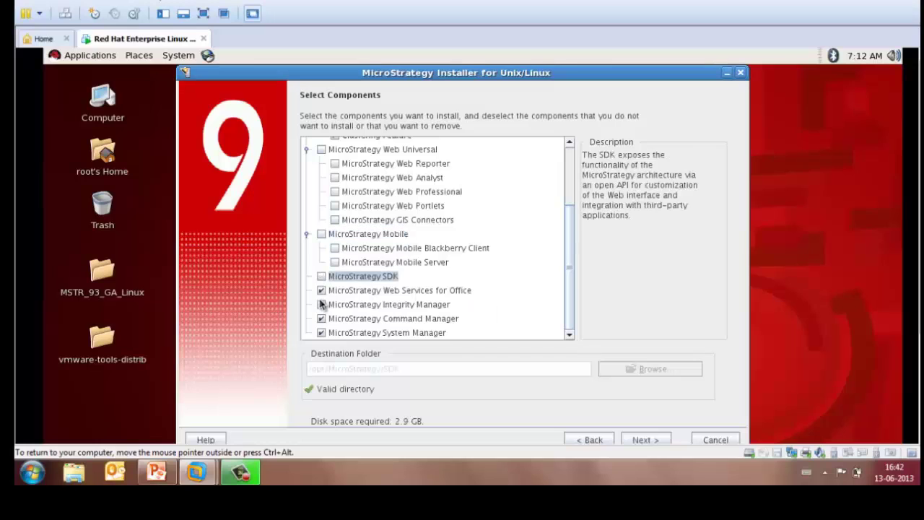
left_click(322, 291)
left_click(321, 304)
left_click(321, 318)
left_click(322, 333)
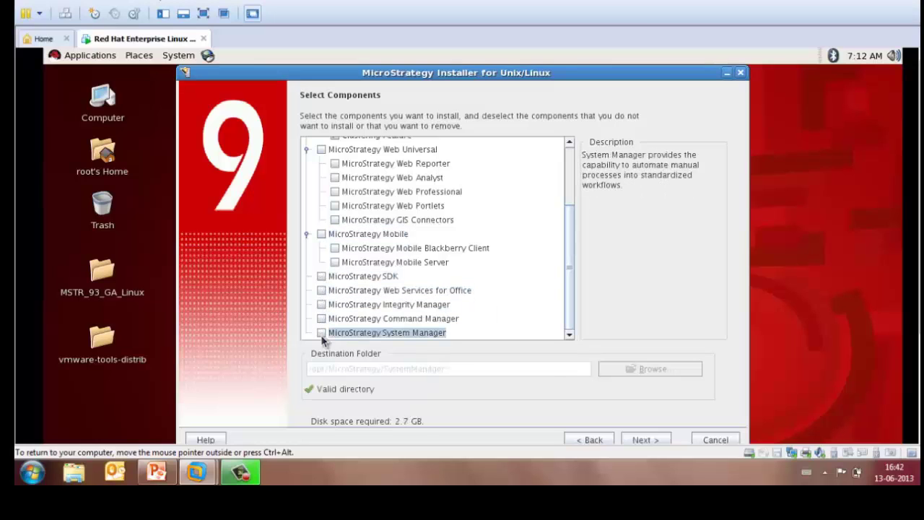
left_click(643, 439)
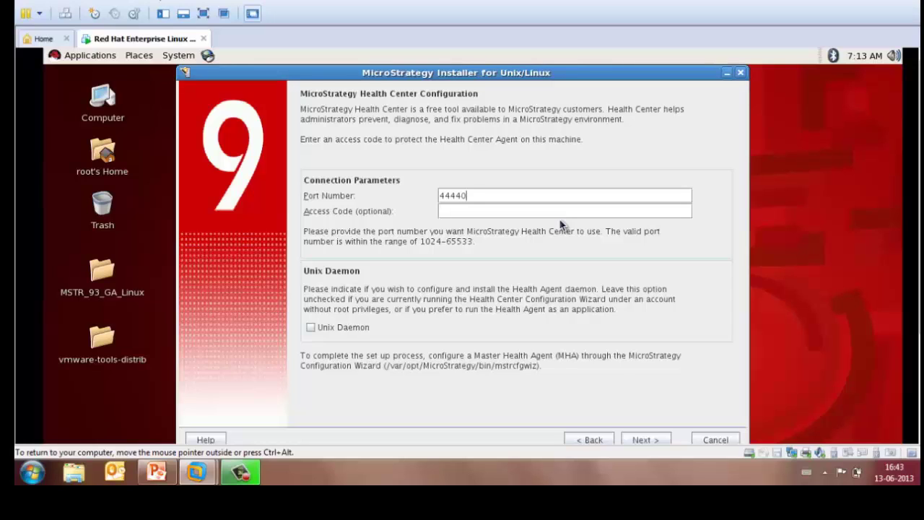
Keep the Health Center defaults, then give server activation location Nagpur and usage Training.
left_click(654, 440)
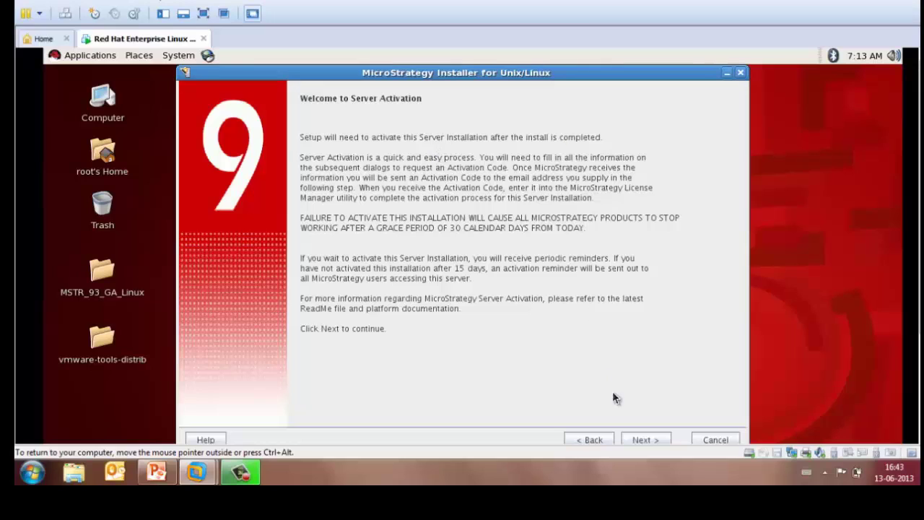
left_click(645, 440)
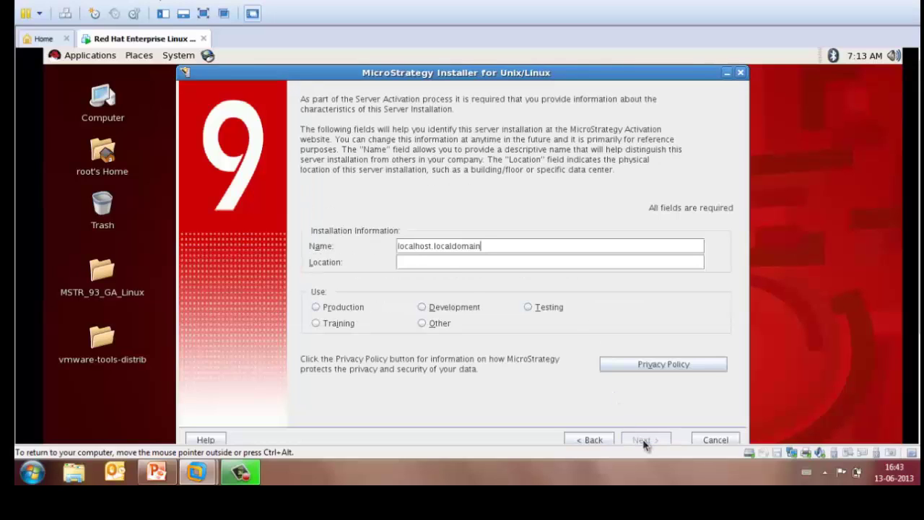
left_click(442, 264)
type("Nagpur")
left_click(320, 329)
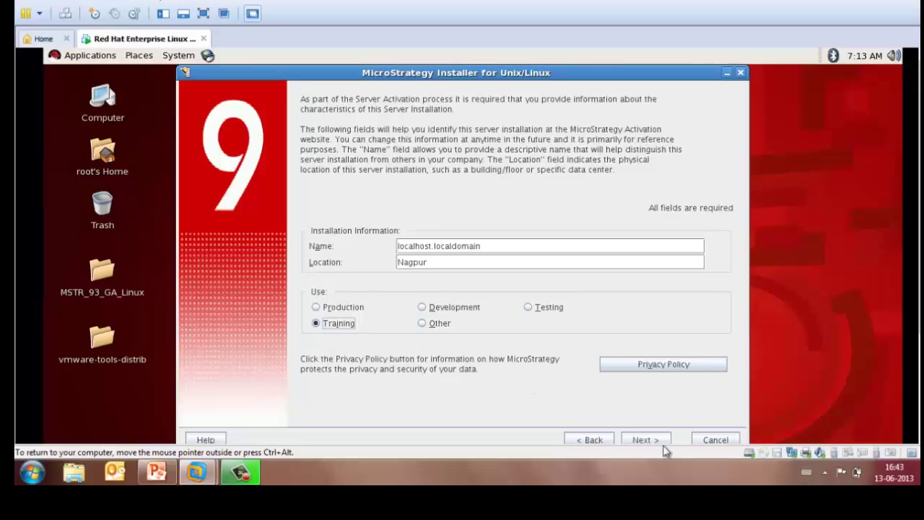
left_click(653, 440)
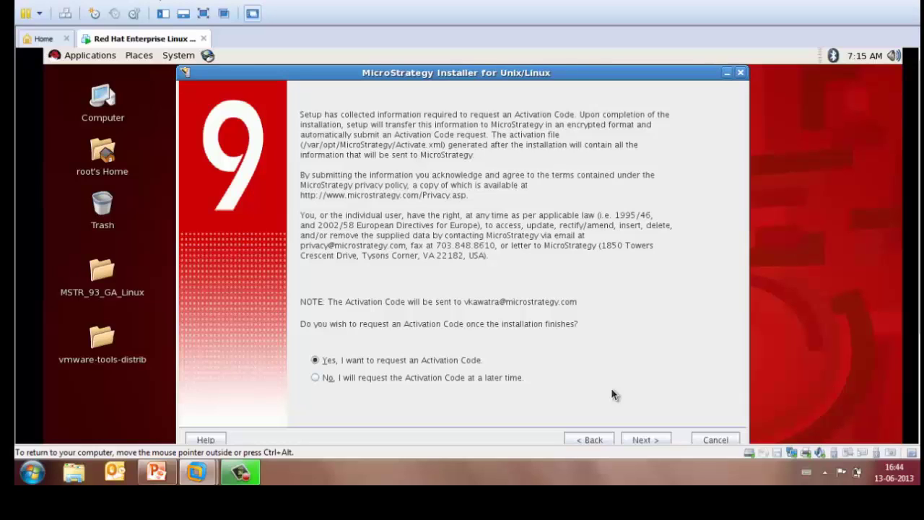
Keep requesting an Activation Code after setup and start installing Intelligence Server.
left_click(655, 439)
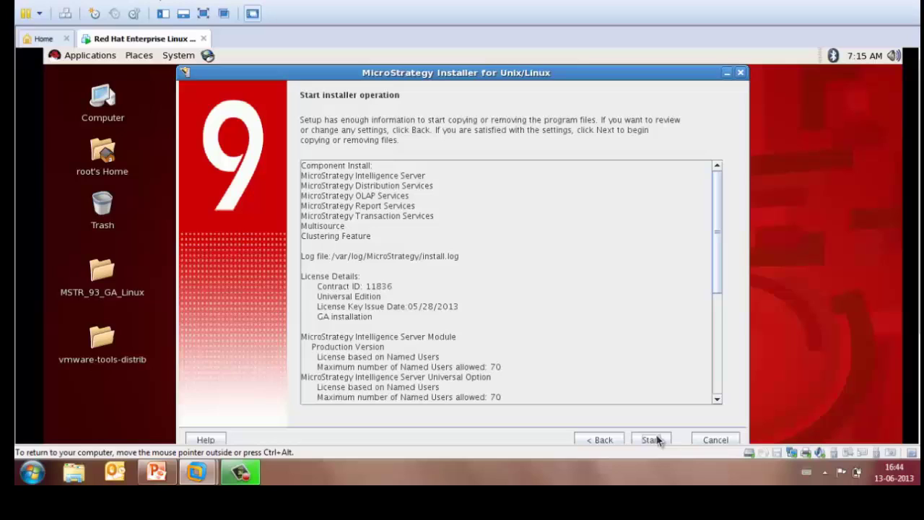
left_click(652, 440)
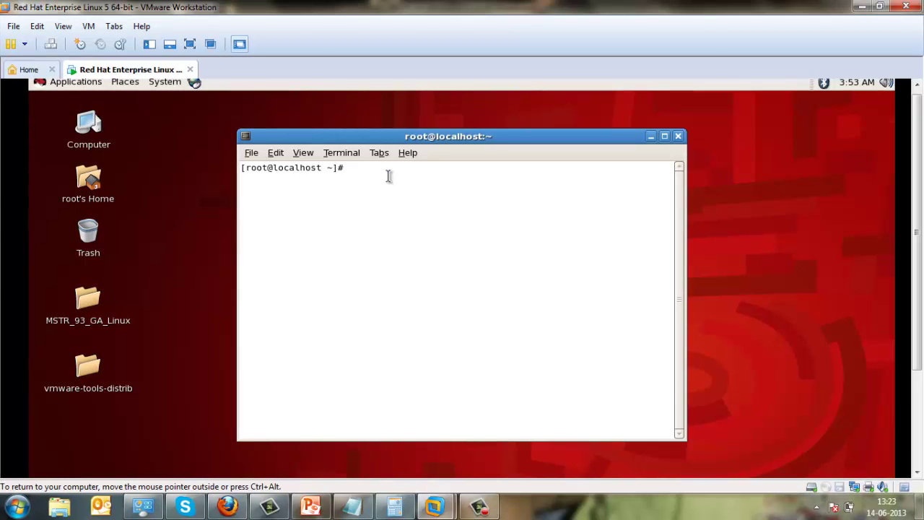
Change to /var/opt/MicroStrategy/bin, list it, and run ./mstrlicmgr.9.3.000.055.
type("cd /var/opt/M")
key("Tab")
type("bin")
key("Return")
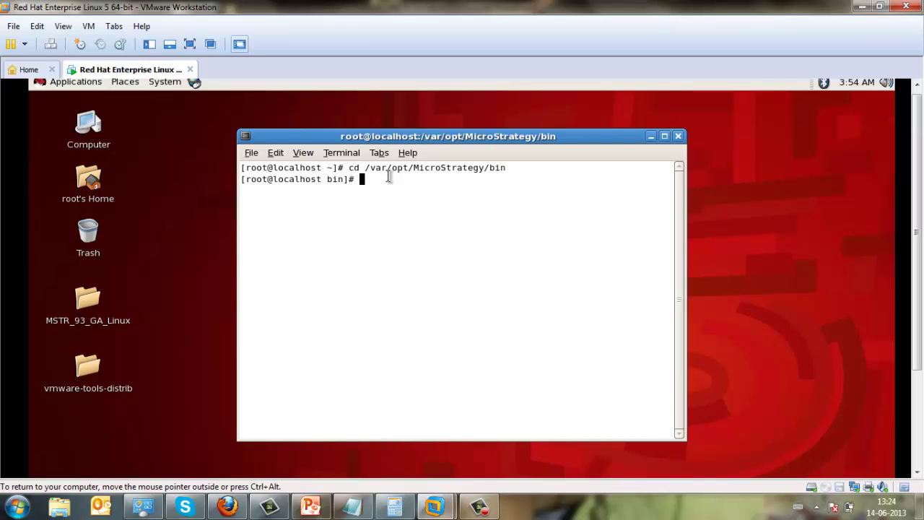
type("ls")
key("Return")
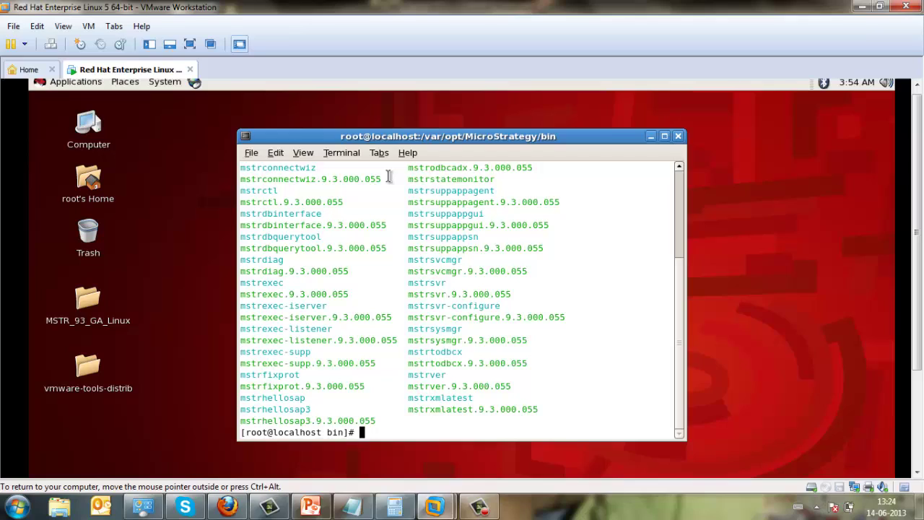
type("./mstrlicmgr.9")
key("Tab")
key("Return")
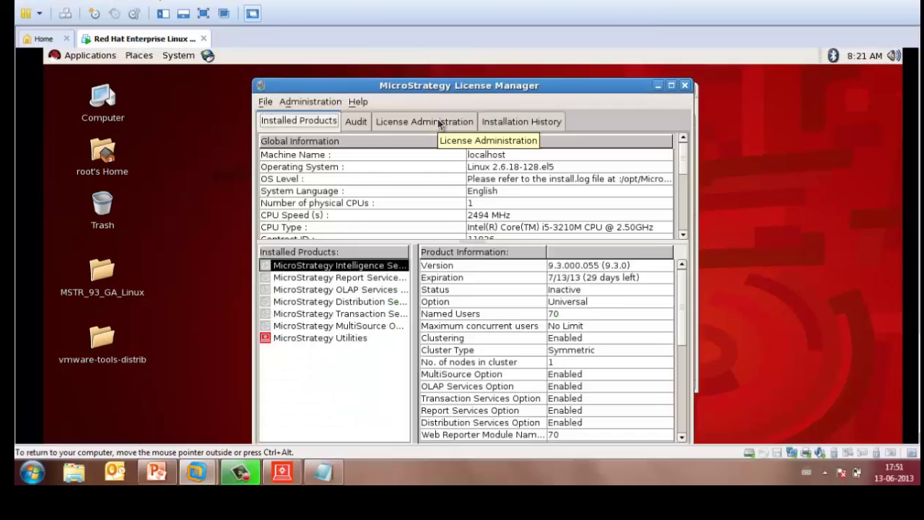
Choose to activate the server installation using an existing activation code.
left_click(439, 124)
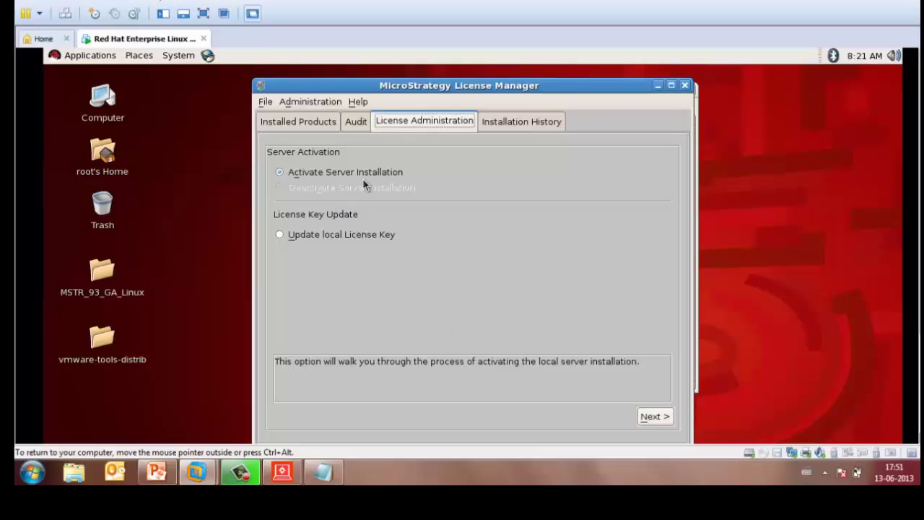
left_click(663, 419)
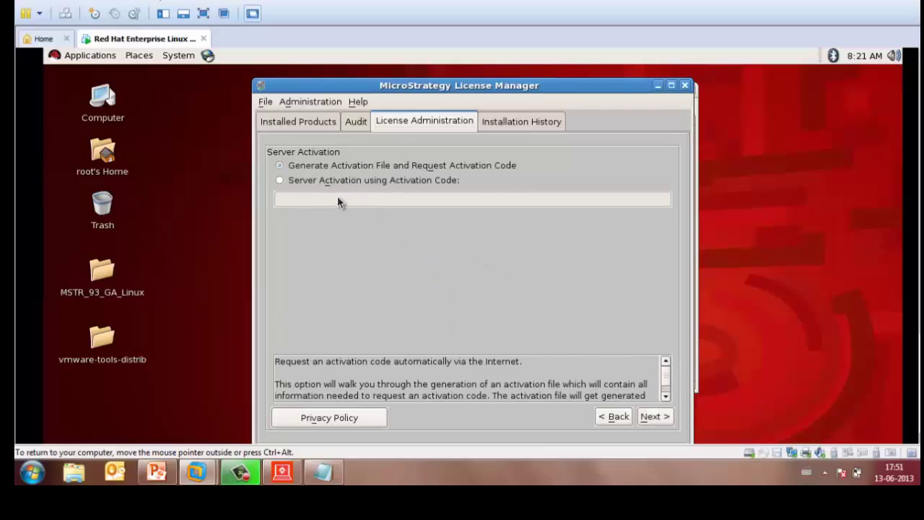
left_click(279, 181)
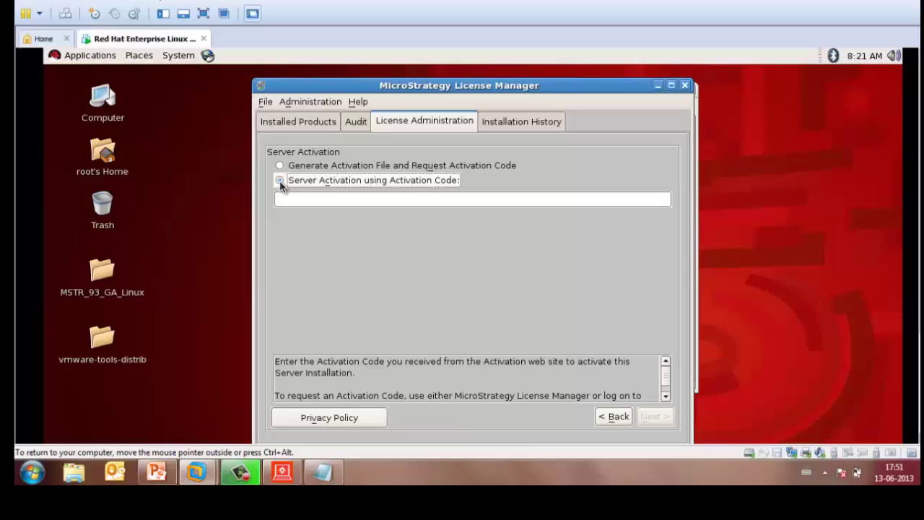
Paste the activation code copied from the notes, submit it, and close License Manager.
left_click(323, 473)
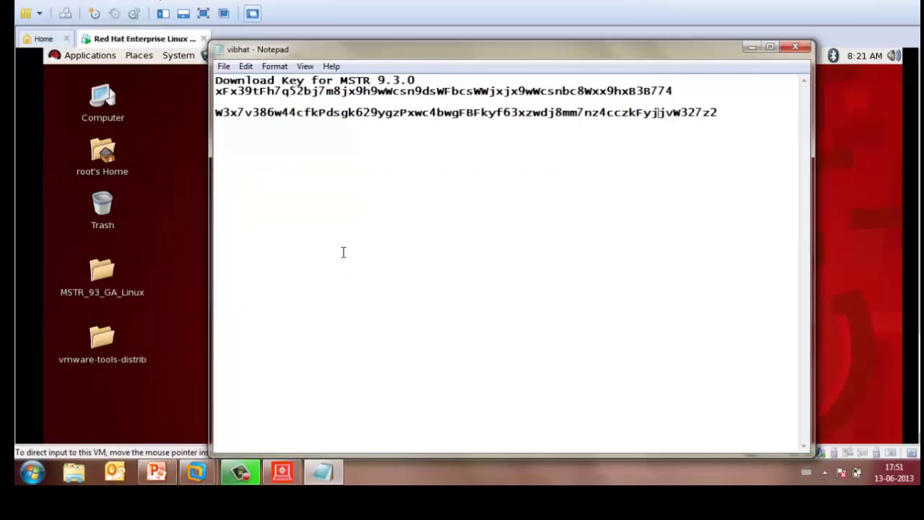
double_click(440, 112)
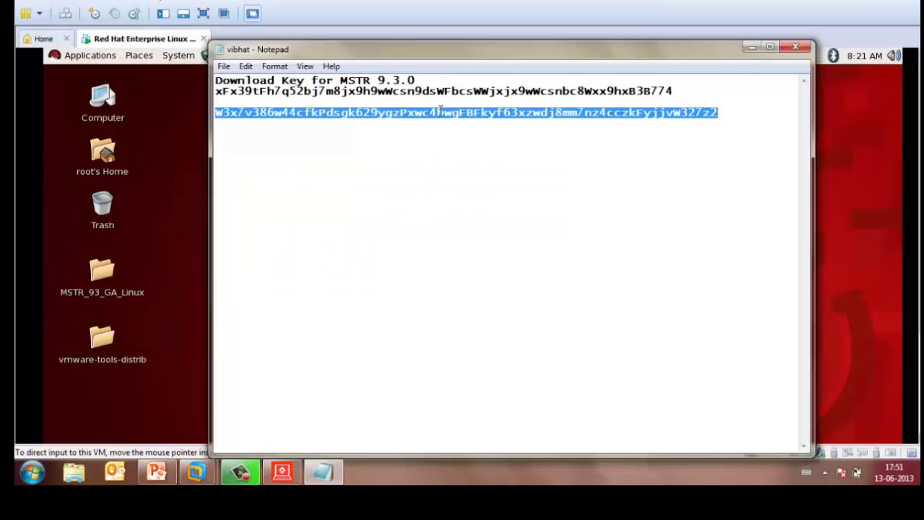
key("alt+Tab")
left_click(401, 201)
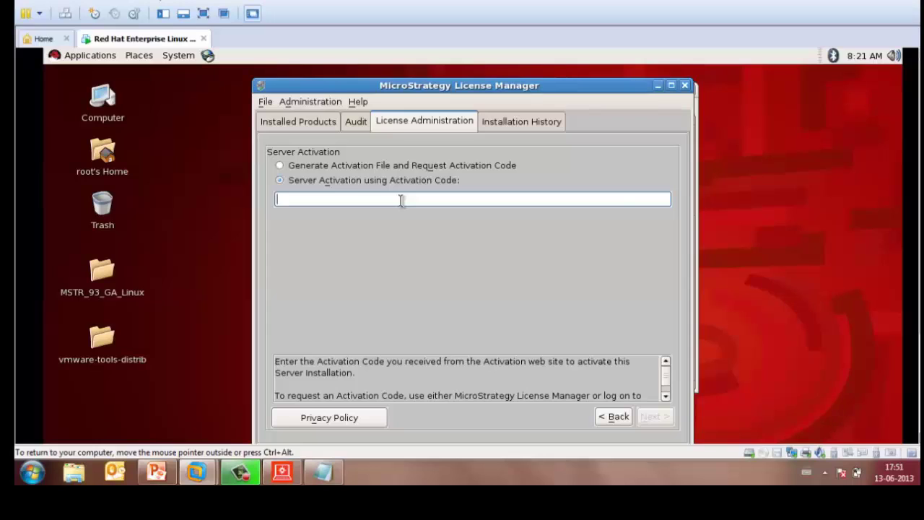
key("ctrl+v")
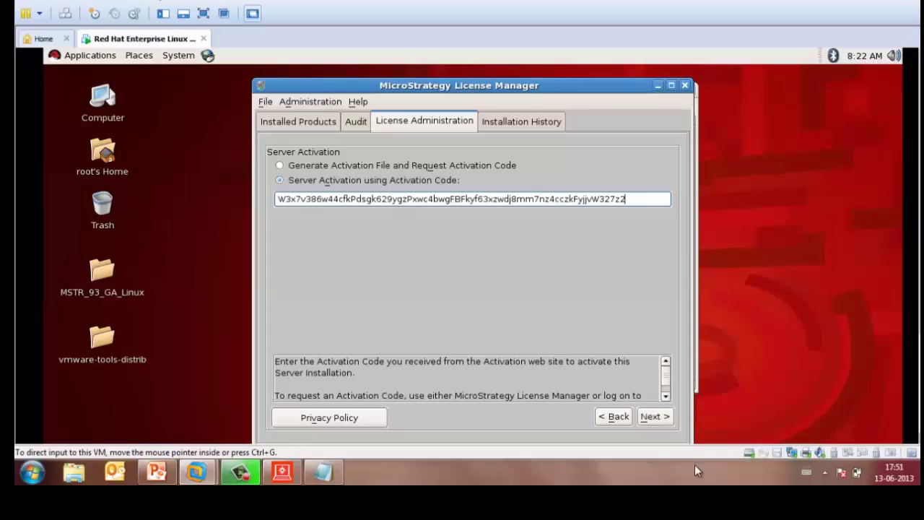
left_click(664, 418)
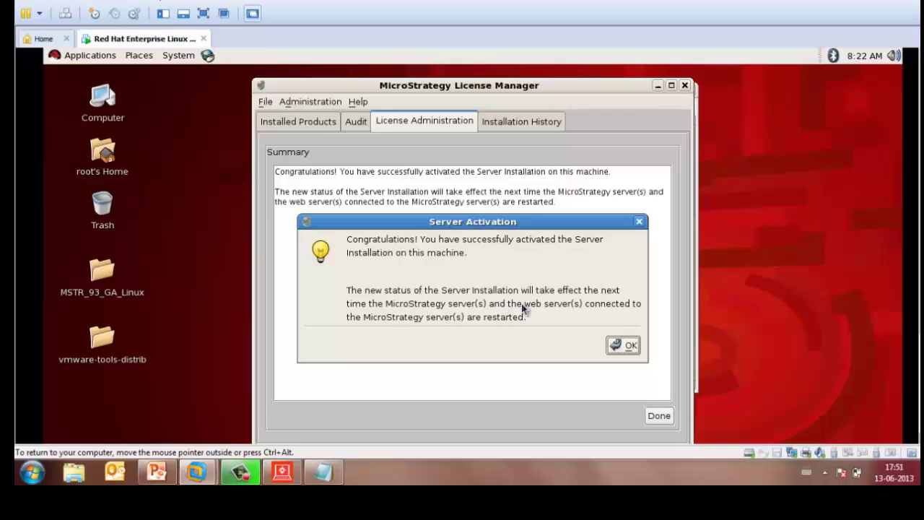
left_click(621, 346)
left_click(659, 415)
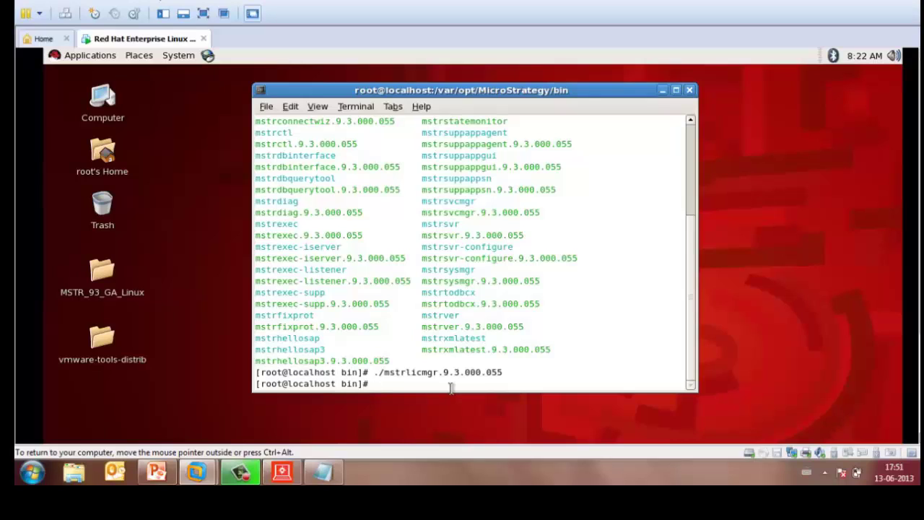
Run ./mstrsvcmgr.9.3.000.055 and start MicroStrategy Intelligence Server on LOCALHOST.
type("./mstrsvcmgr.9")
key("Tab")
key("Return")
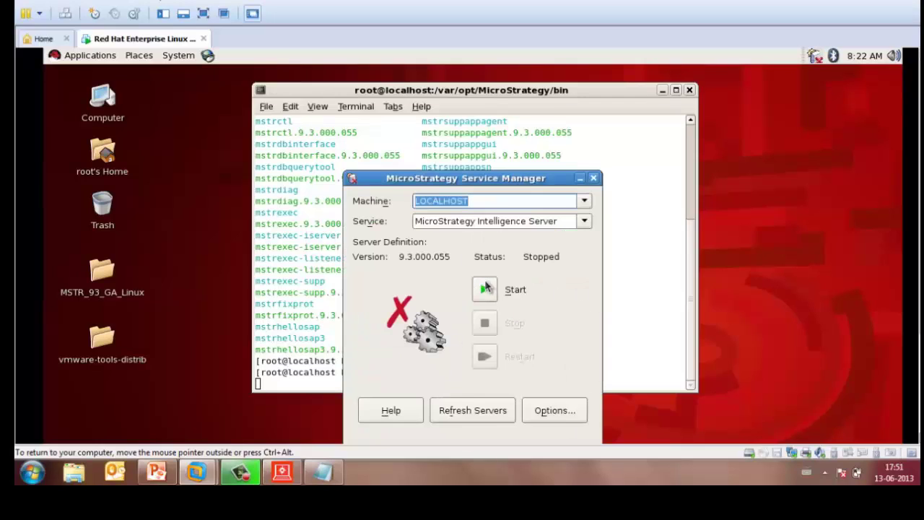
left_click(486, 290)
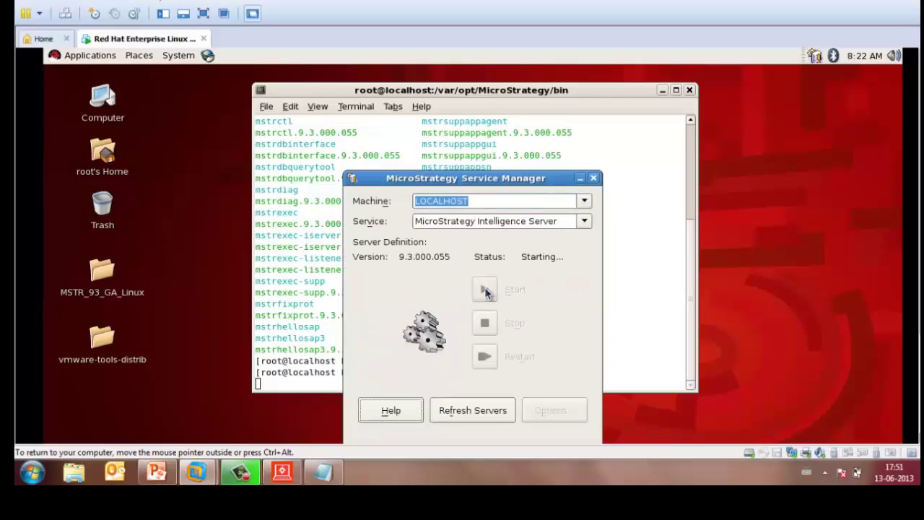